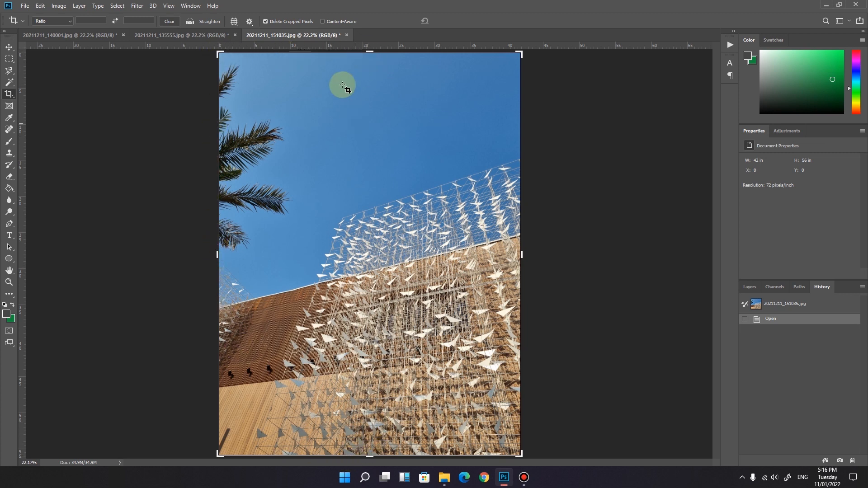
Crop the photo to about 37.1 x 41.7 in from its top, bottom and left edges, and undo the crop.
left_click_drag(370, 50, 369, 86)
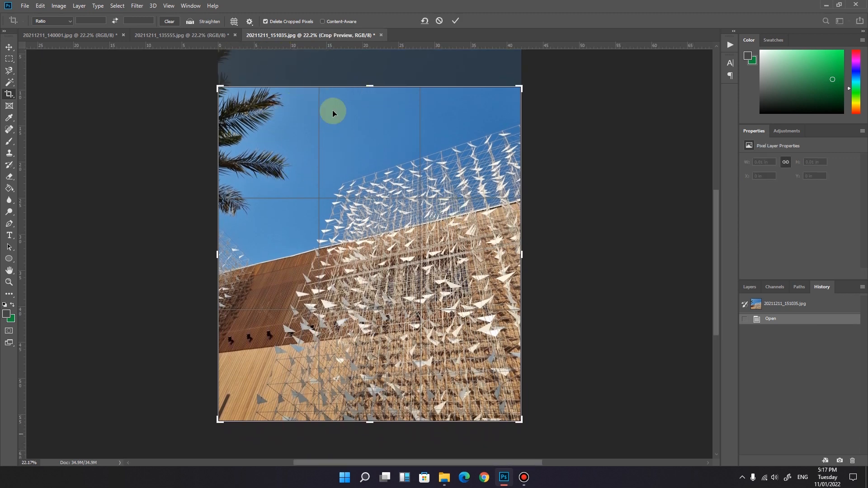
left_click_drag(372, 422, 378, 401)
left_click_drag(218, 254, 237, 246)
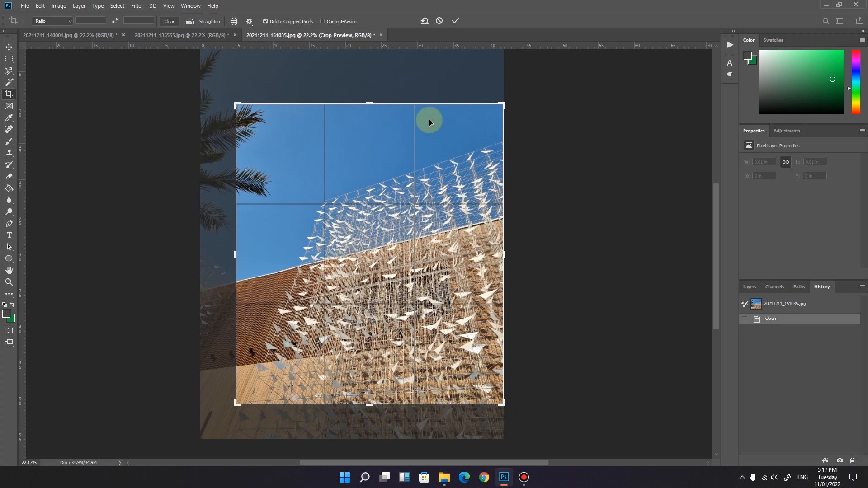
left_click(456, 22)
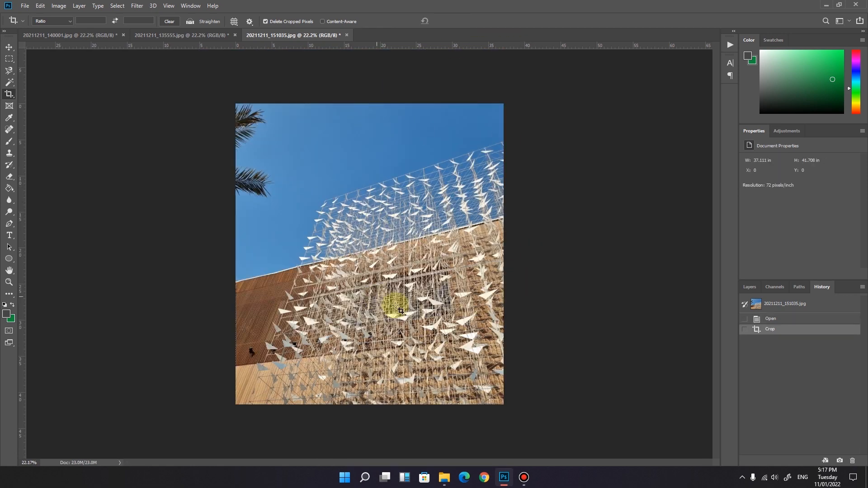
key("ctrl+z")
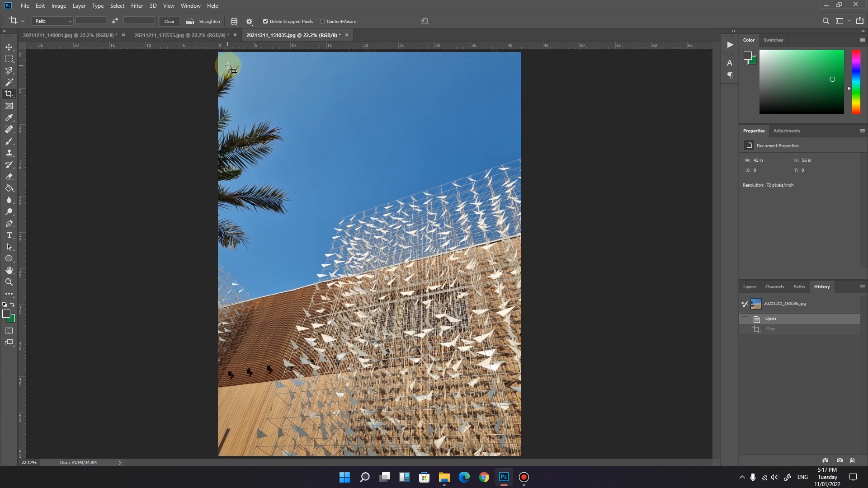
Crop the photo's central area to about 31.5 x 38.5 in with the image rotated counterclockwise, and undo the crop.
left_click_drag(252, 82, 496, 372)
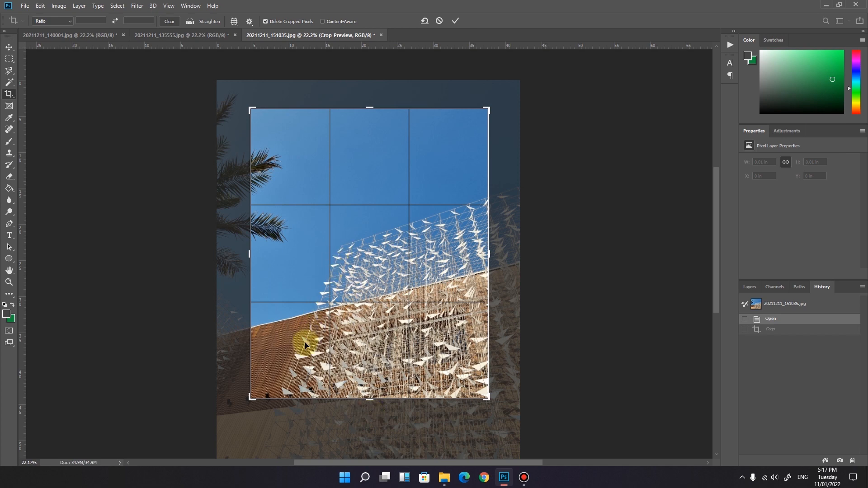
left_click_drag(382, 416, 429, 402)
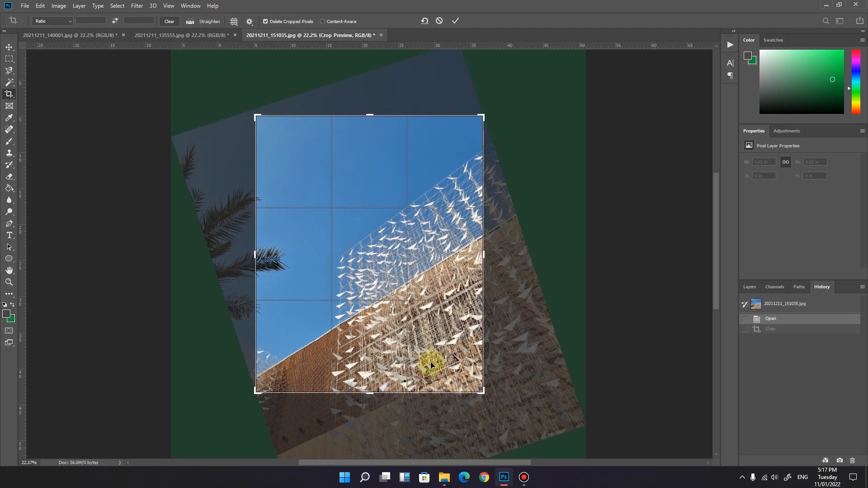
key("Return")
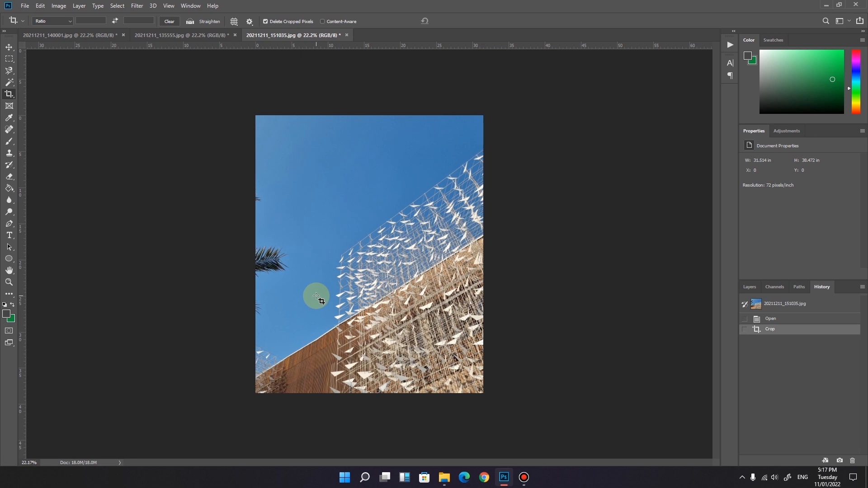
key("ctrl+z")
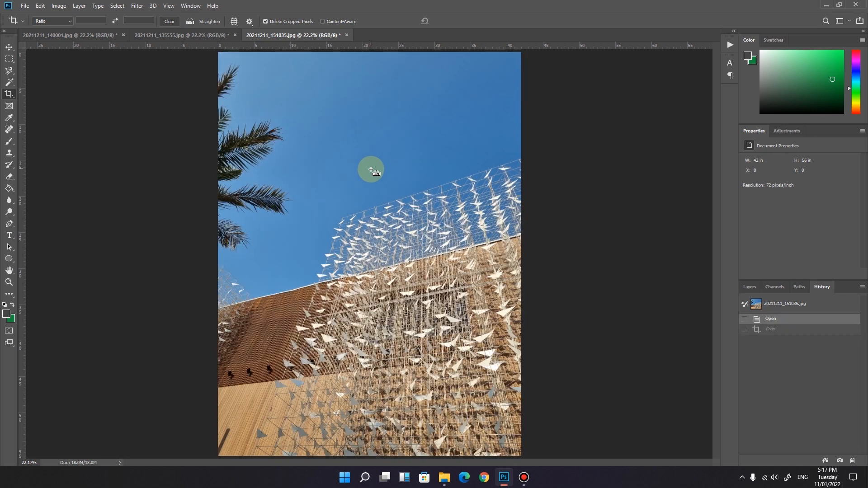
Draw a crop area over the photo's middle, reposition the image inside it, and shrink the area from its edges and upper-left corner.
left_click_drag(270, 86, 464, 351)
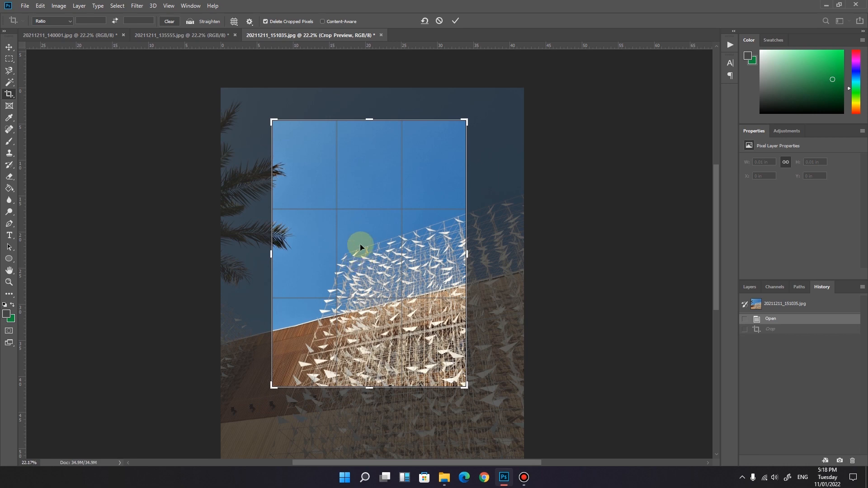
mouse_move(382, 250)
left_mouse_down()
mouse_move(355, 234)
mouse_move(351, 251)
mouse_move(365, 270)
mouse_move(392, 245)
mouse_move(365, 236)
mouse_move(355, 246)
mouse_move(352, 238)
mouse_move(369, 246)
mouse_move(363, 235)
mouse_move(360, 251)
mouse_move(379, 250)
left_mouse_up()
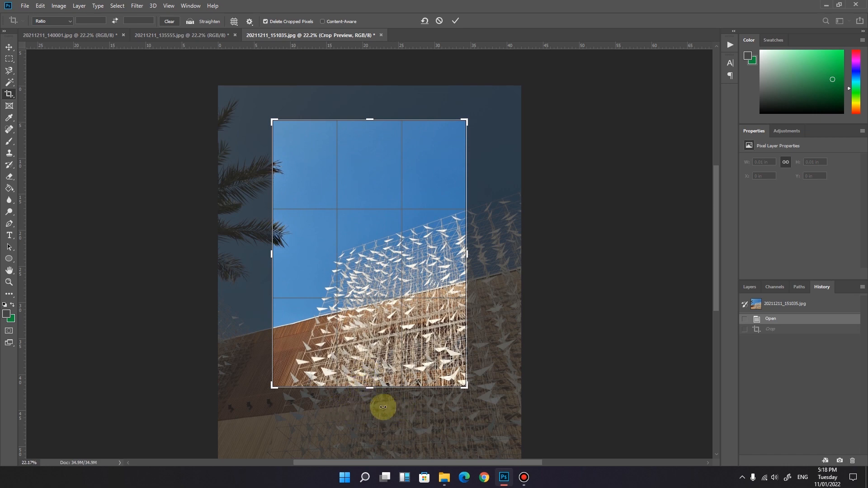
mouse_move(370, 387)
left_mouse_down()
mouse_move(368, 372)
mouse_move(370, 380)
left_mouse_up()
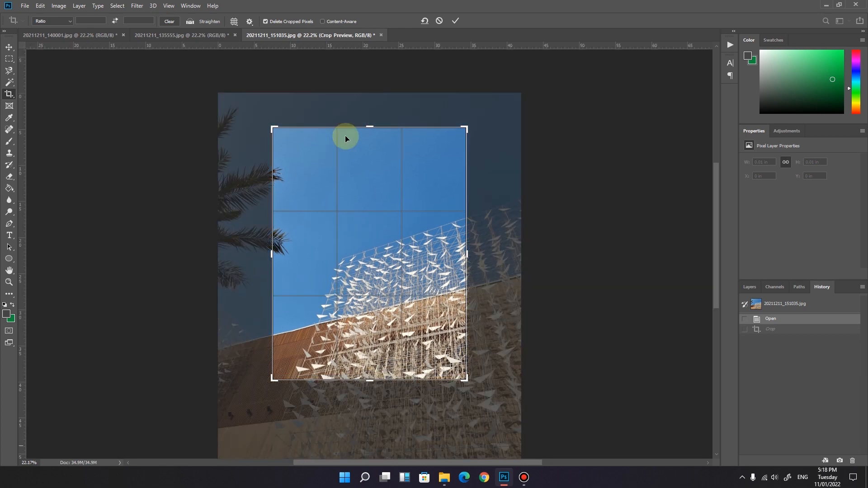
mouse_move(271, 254)
left_mouse_down()
mouse_move(263, 249)
mouse_move(266, 256)
left_mouse_up()
left_click_drag(266, 126, 290, 141)
key("ctrl+r")
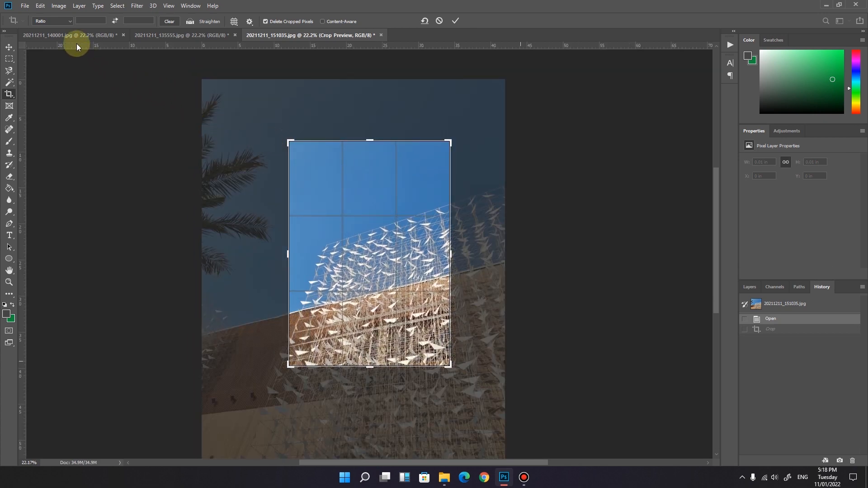
Switch the crop mode to W x H x Resolution and lower the crop area's upper edge.
left_click(68, 21)
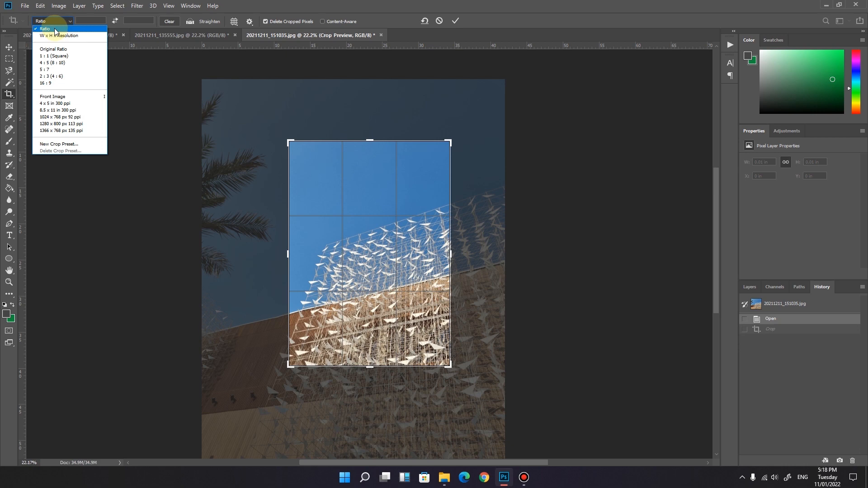
left_click(64, 36)
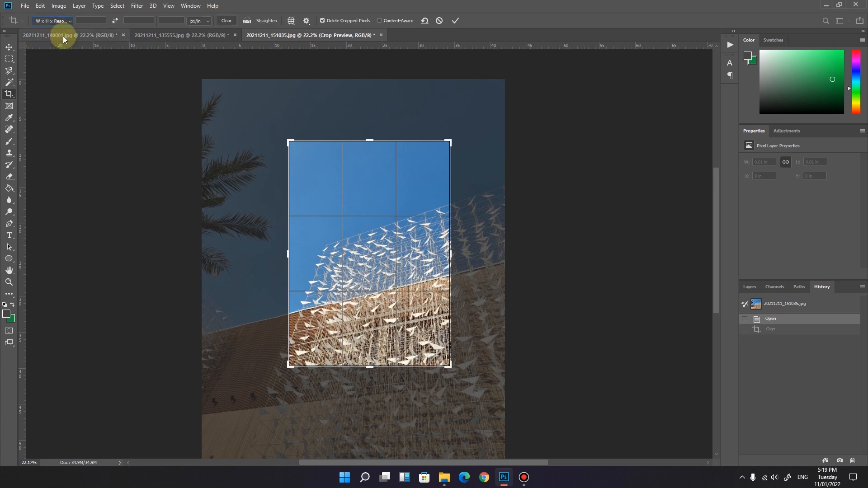
left_click_drag(369, 141, 375, 165)
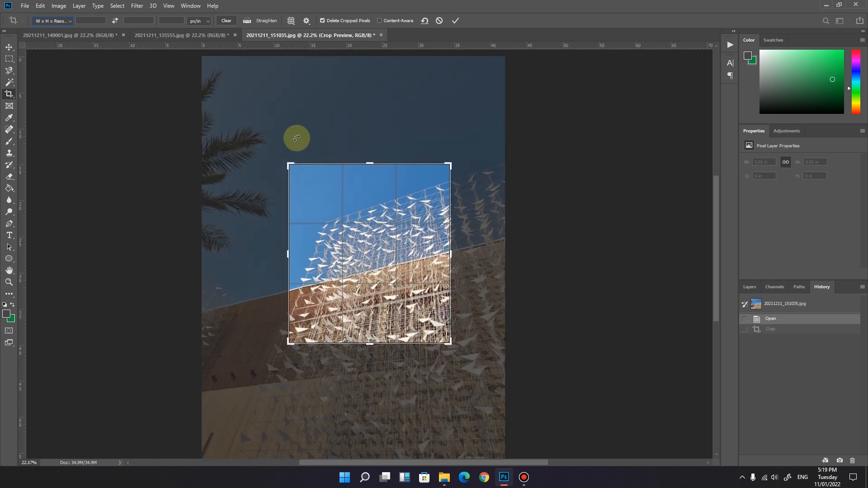
Try the 1 : 1 (Square) and 4 : 5 (8 : 10) crop ratios, repositioning the photo inside the crop area for each.
left_click(65, 21)
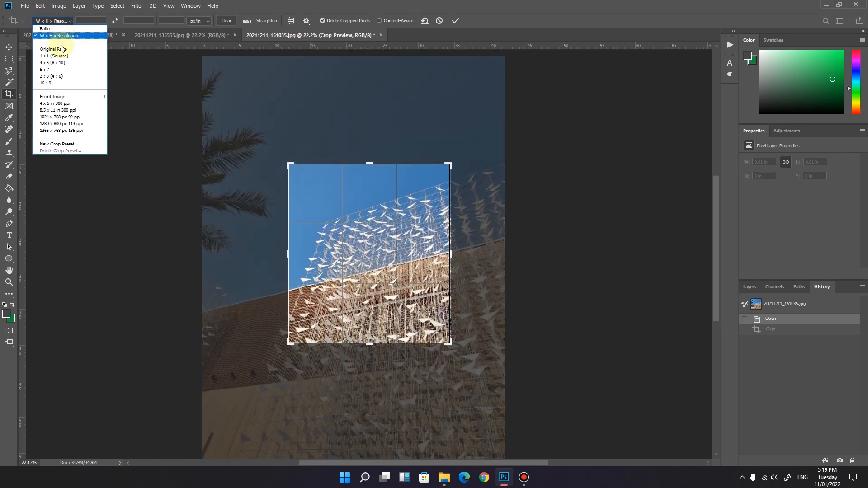
left_click(61, 56)
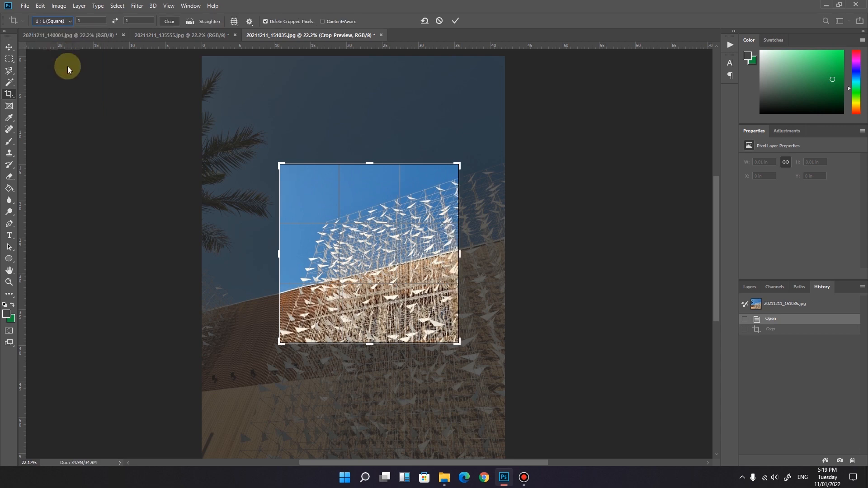
left_click_drag(392, 231, 413, 244)
left_click(56, 21)
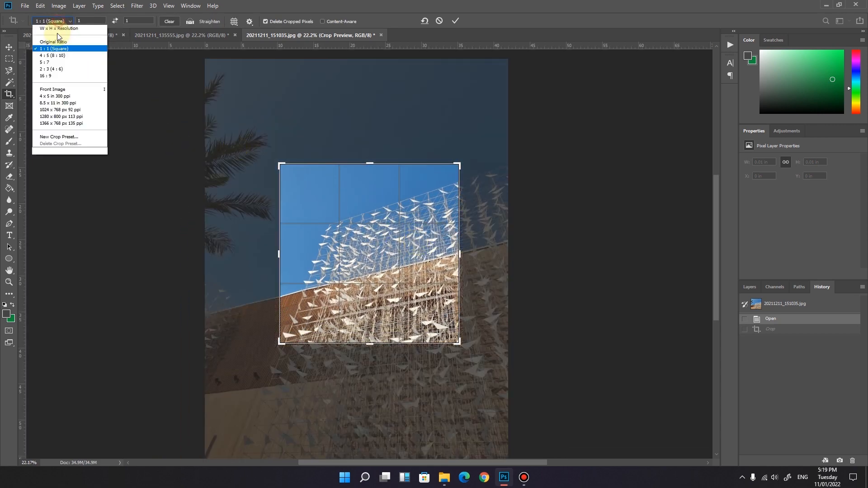
left_click(53, 63)
left_click_drag(329, 226, 362, 247)
Apply the 16 : 9 crop ratio, swap its width and height, and swap them back.
left_click(60, 21)
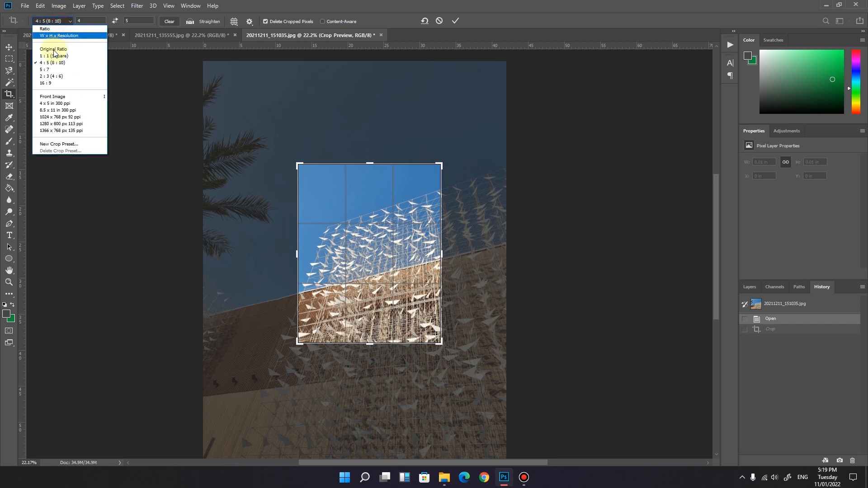
left_click(51, 83)
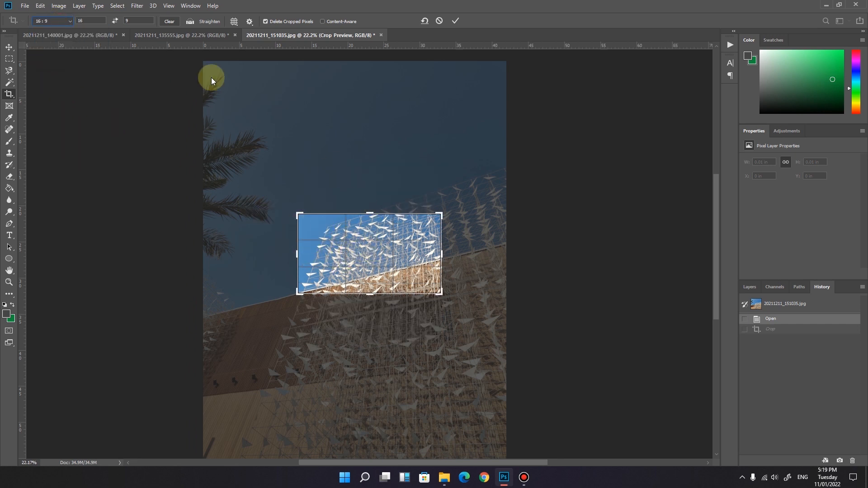
left_click(115, 21)
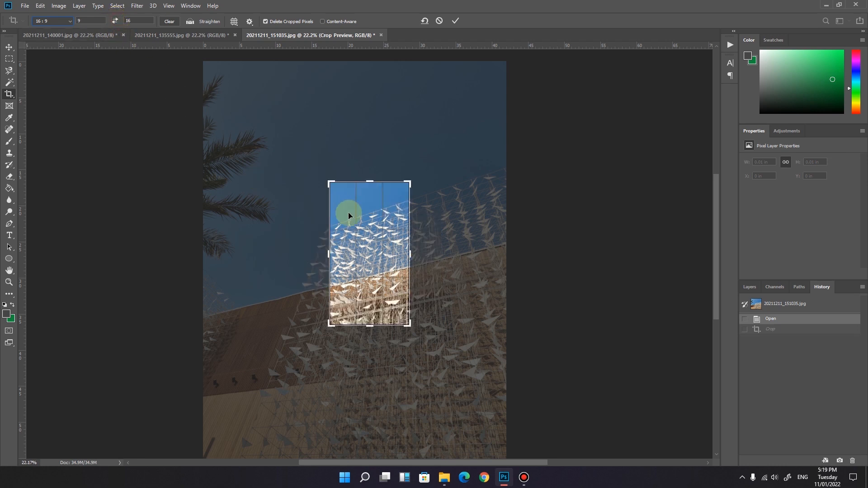
left_click(116, 21)
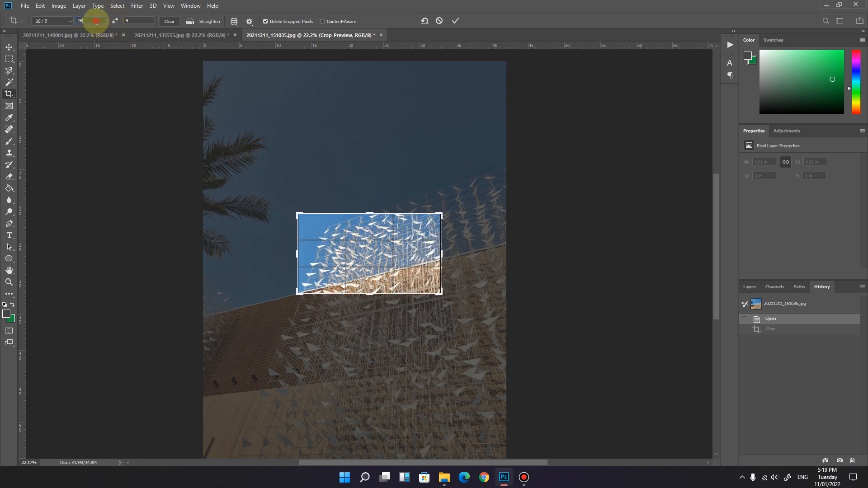
Set a custom crop ratio of 2.5 to 1 and place an enlarged crop area over the sky and the building's upper edge.
left_click_drag(96, 21, 77, 20)
double_click(131, 21)
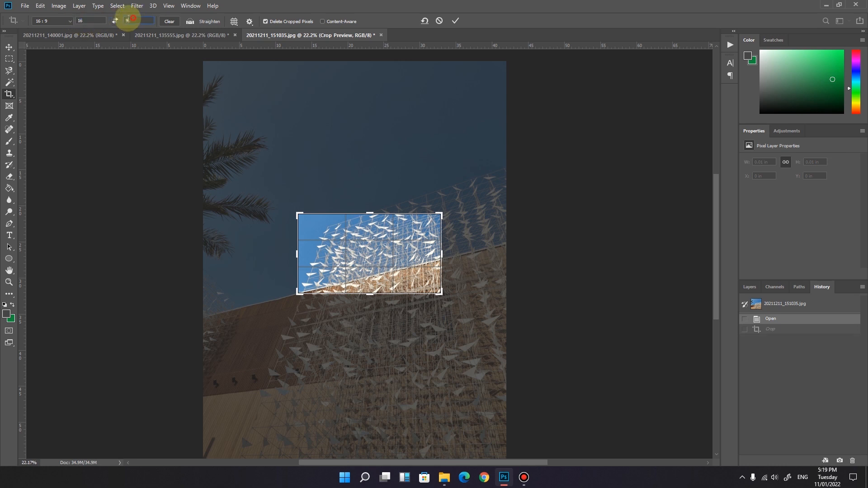
left_click_drag(93, 19, 73, 20)
left_click_drag(138, 21, 74, 22)
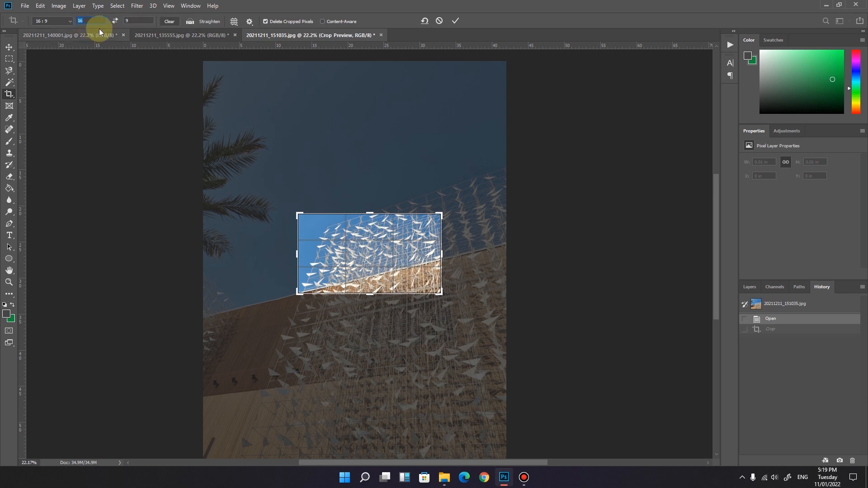
type("2.5")
left_click(129, 20)
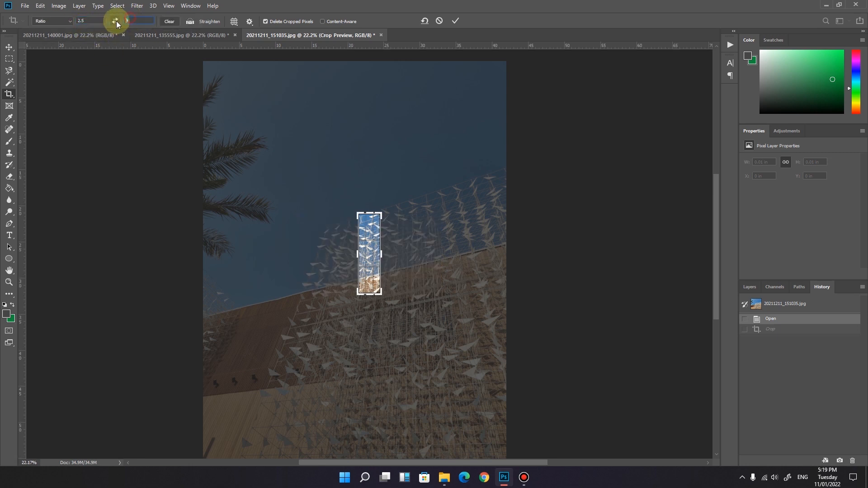
type("1")
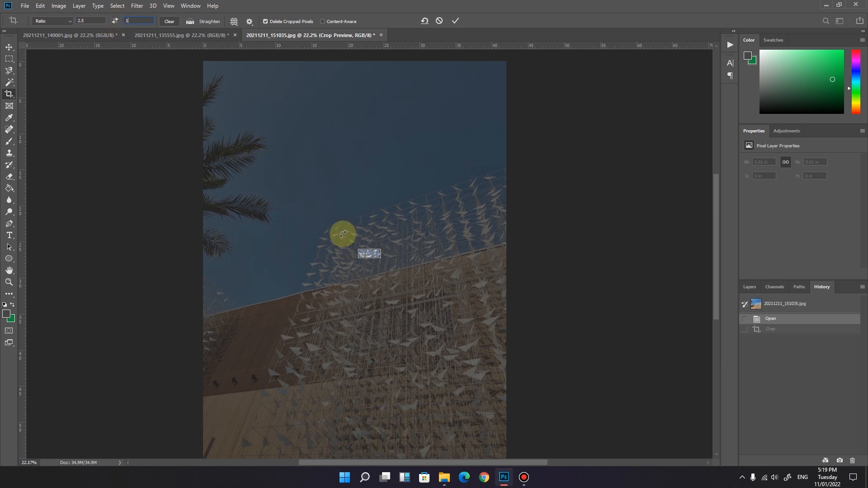
left_click_drag(368, 248, 356, 234)
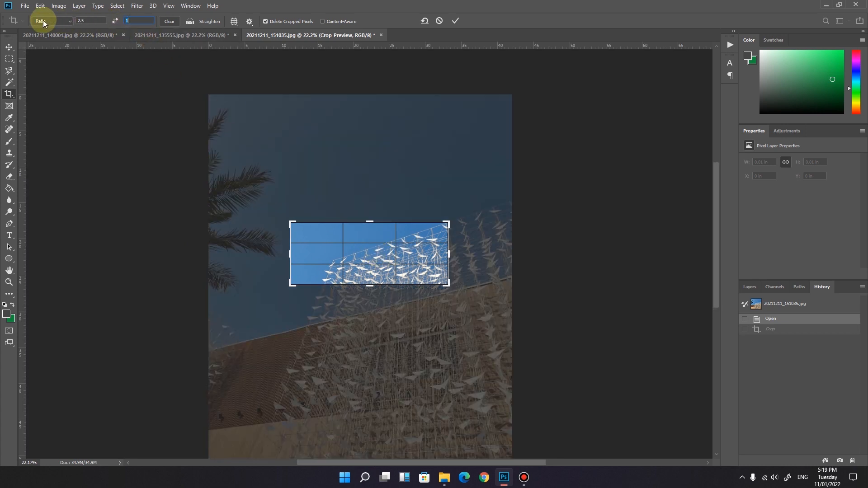
Clear the crop ratio values and cancel the pending crop.
left_click(70, 21)
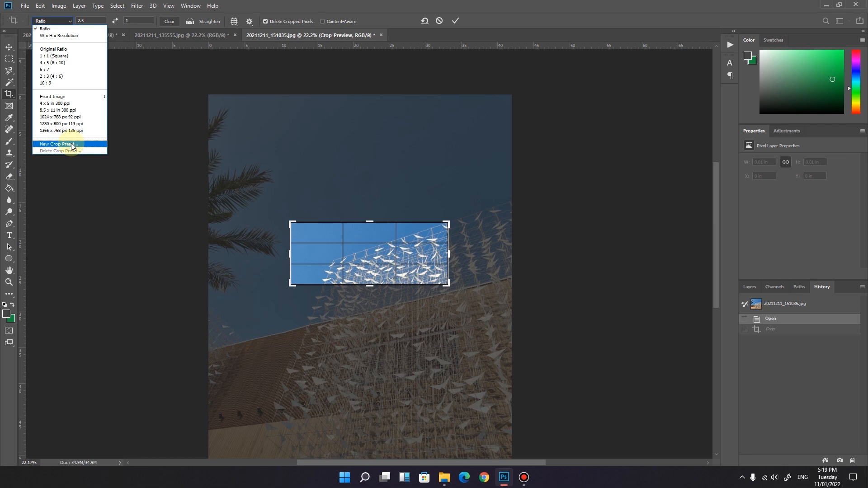
left_click(158, 22)
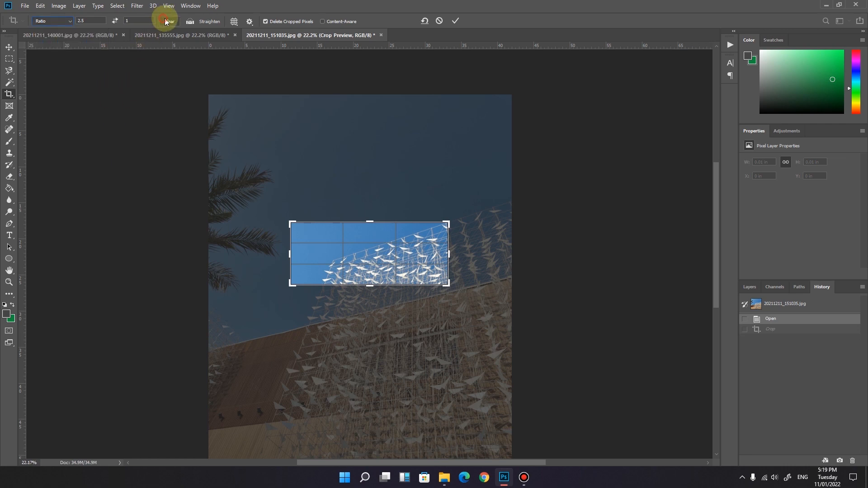
left_click(167, 22)
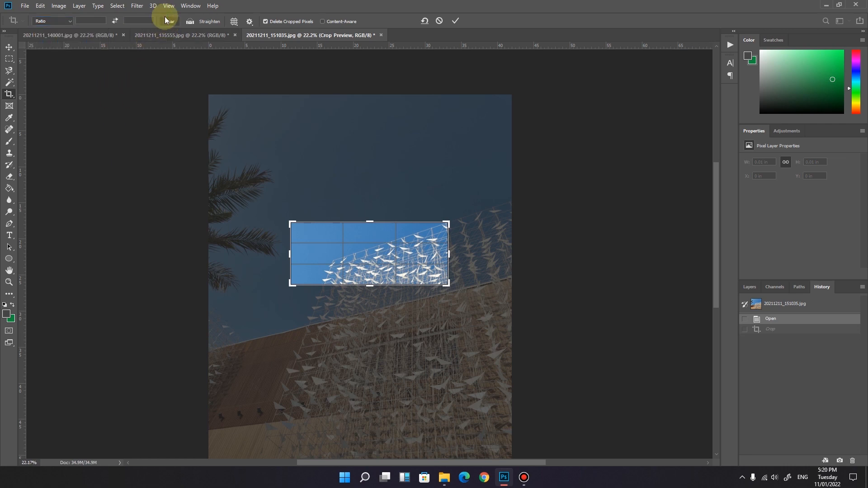
left_click(439, 20)
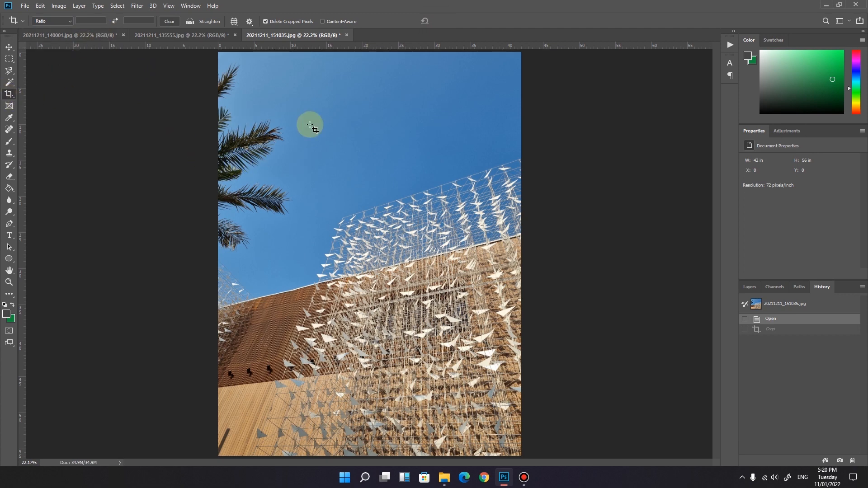
Draw an unconstrained crop area over the photo's middle, reposition the image, narrow the area, and cancel the crop.
left_click_drag(279, 104, 448, 315)
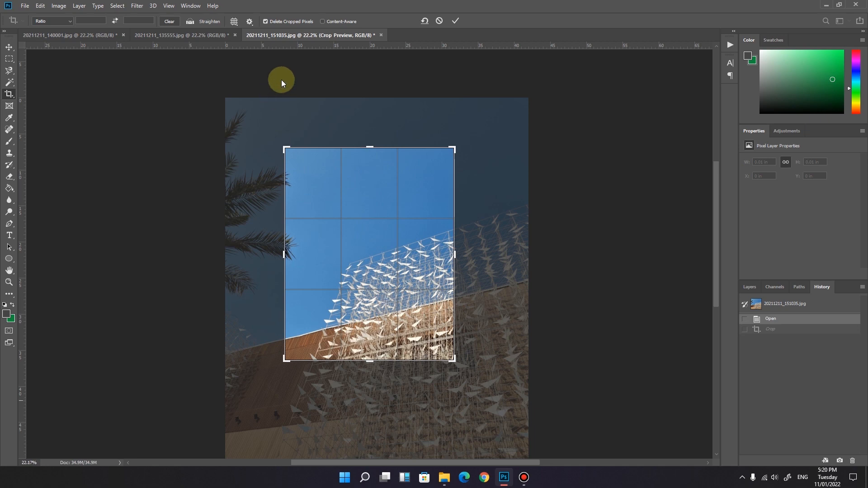
mouse_move(392, 248)
left_mouse_down()
mouse_move(364, 235)
mouse_move(385, 248)
left_mouse_up()
left_click_drag(294, 262, 288, 249)
left_click(69, 20)
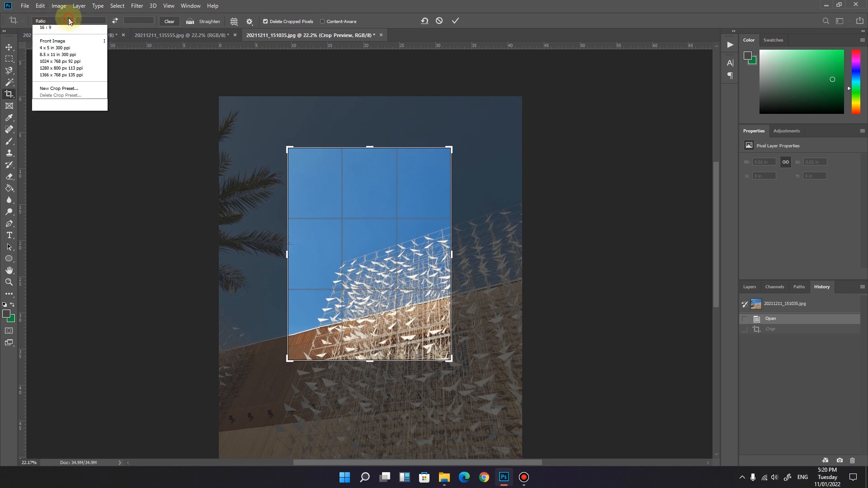
left_click(69, 18)
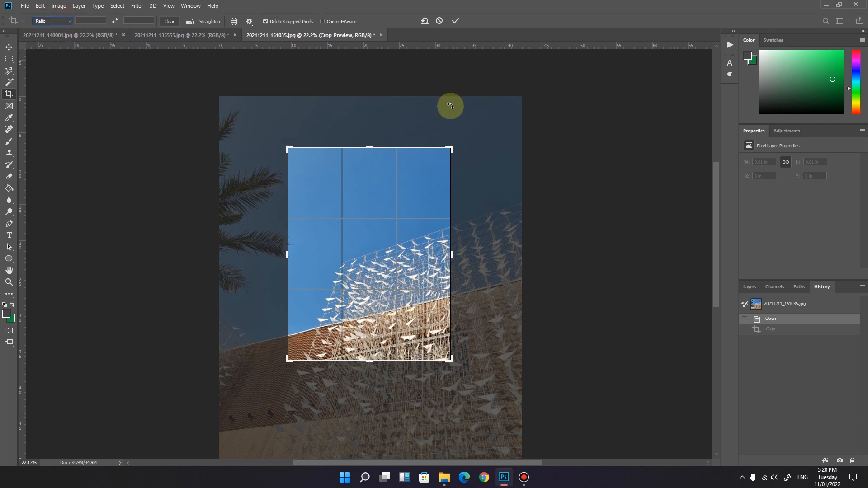
left_click(439, 21)
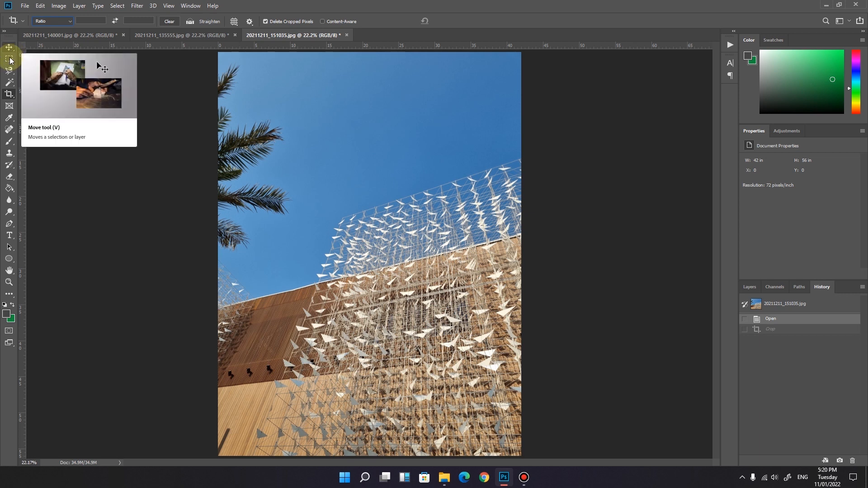
Straighten the building photo along the roofline with the Crop tool, apply the crop, and undo it.
left_click(9, 95)
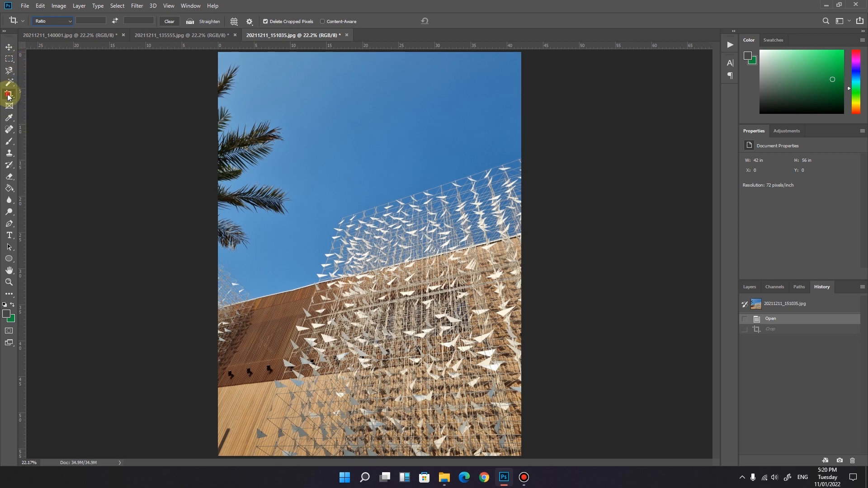
left_click(190, 22)
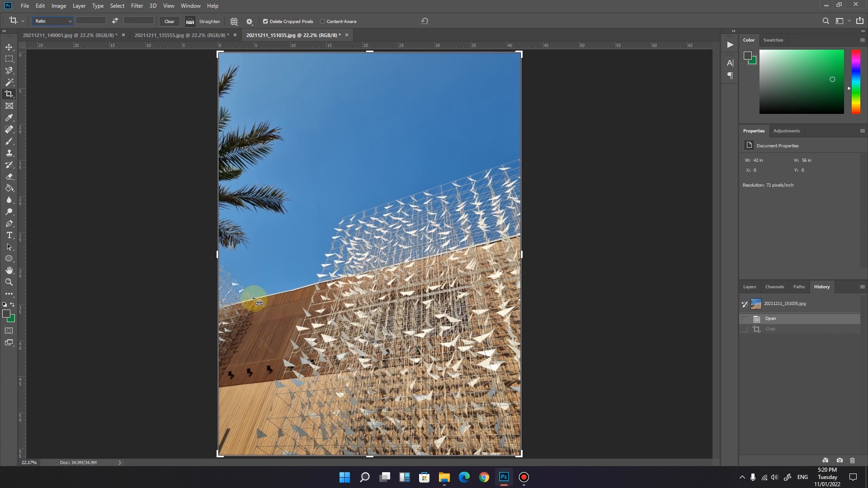
left_click_drag(254, 299, 380, 269)
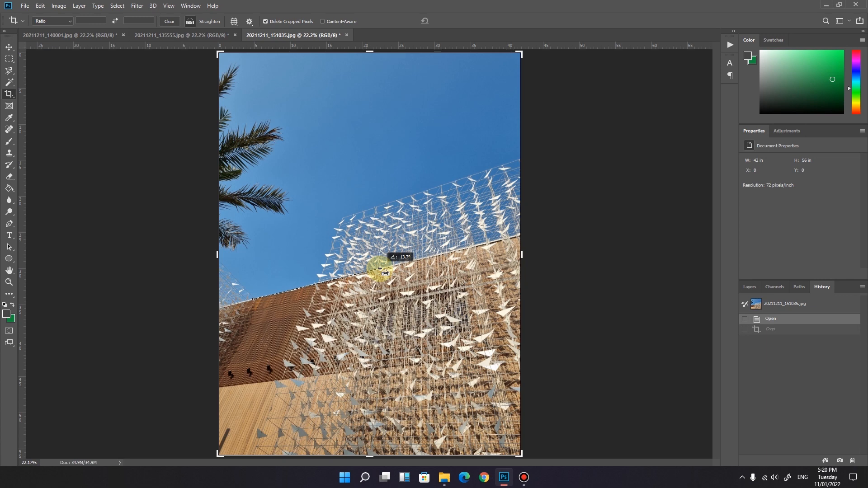
left_click_drag(380, 270, 381, 270)
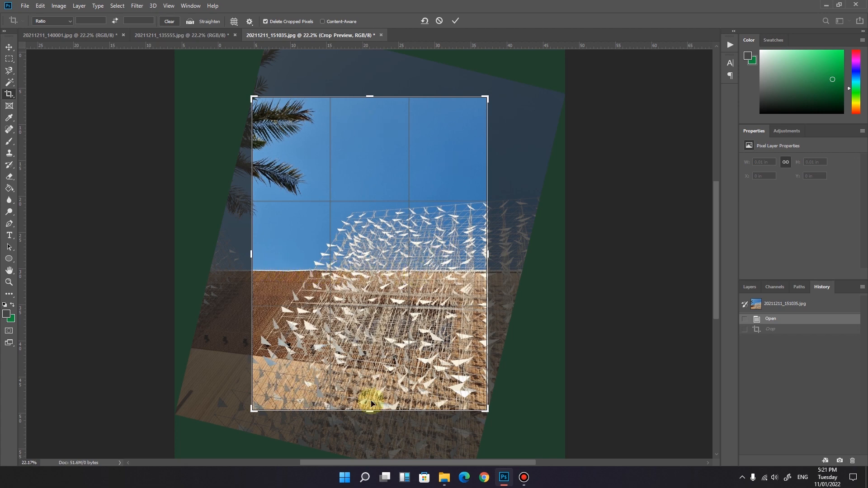
left_click(455, 21)
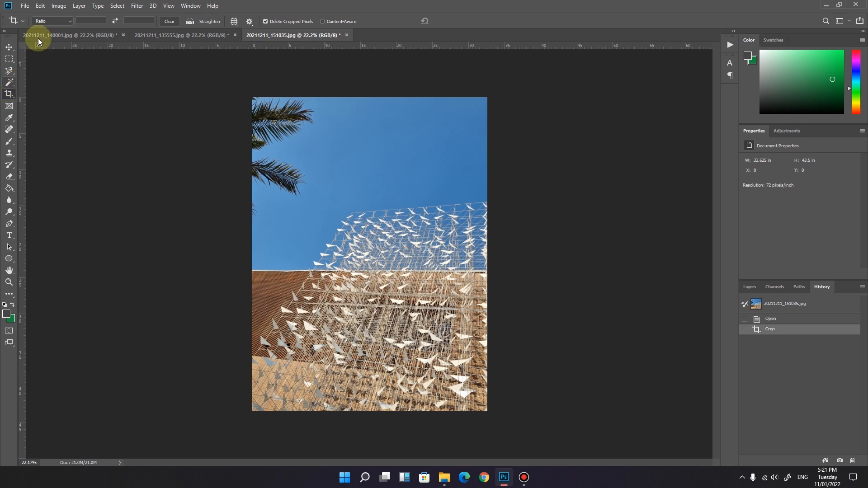
key("ctrl+z")
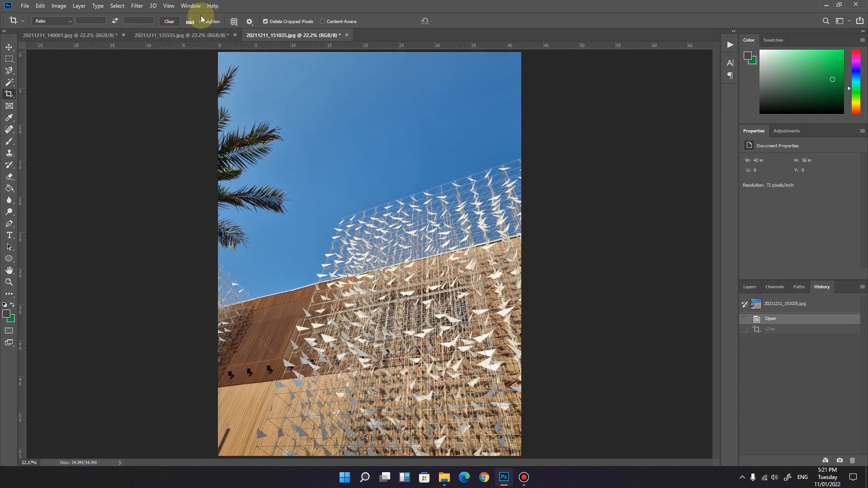
Straighten the photo along the netting's slanted left edge, apply the crop, and undo it.
left_click(192, 22)
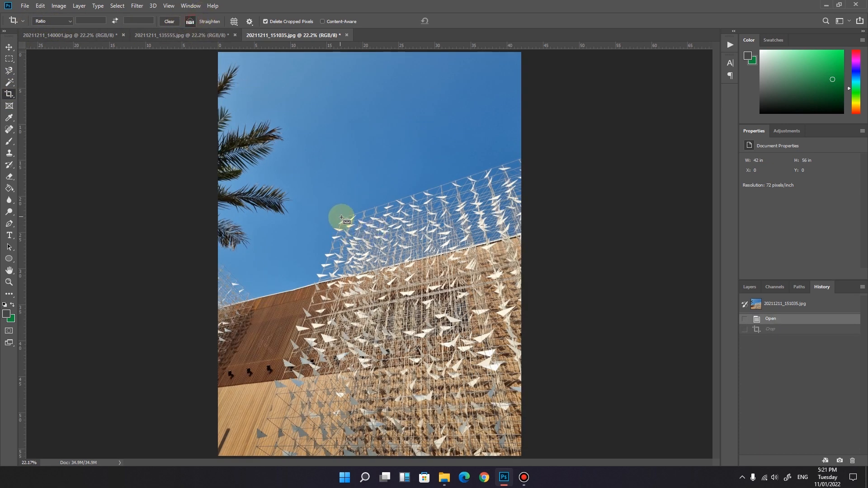
left_click_drag(342, 219, 287, 367)
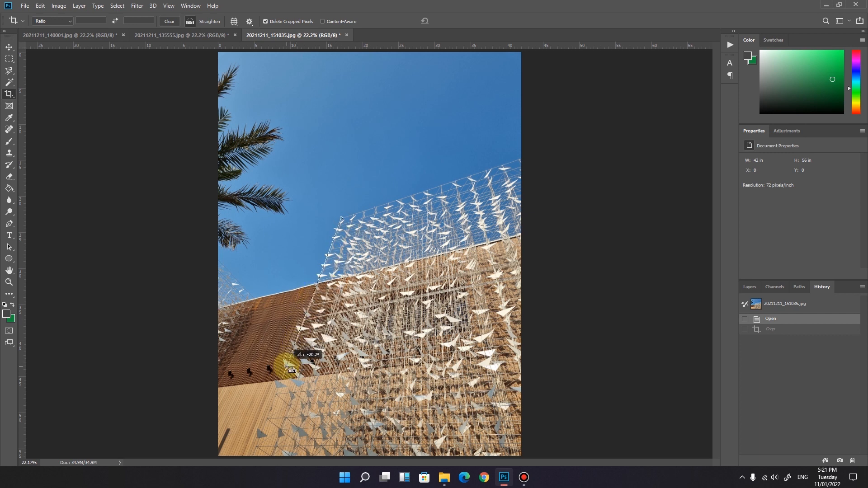
left_click_drag(287, 366, 285, 365)
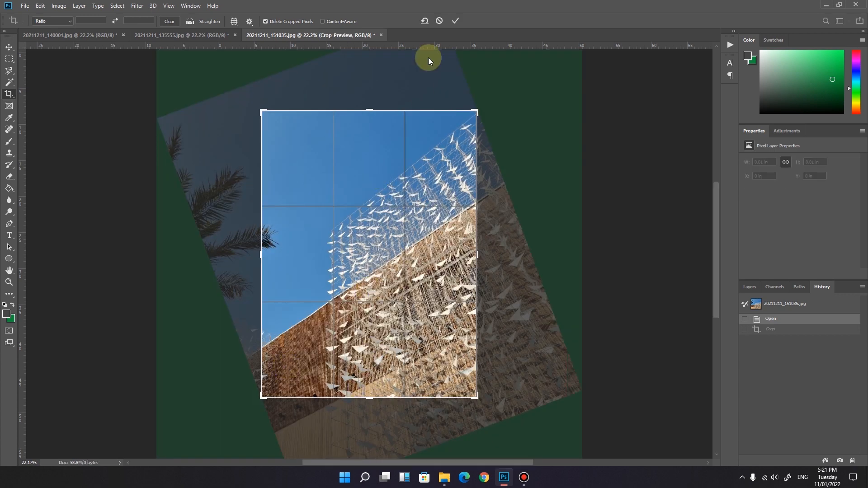
left_click(455, 25)
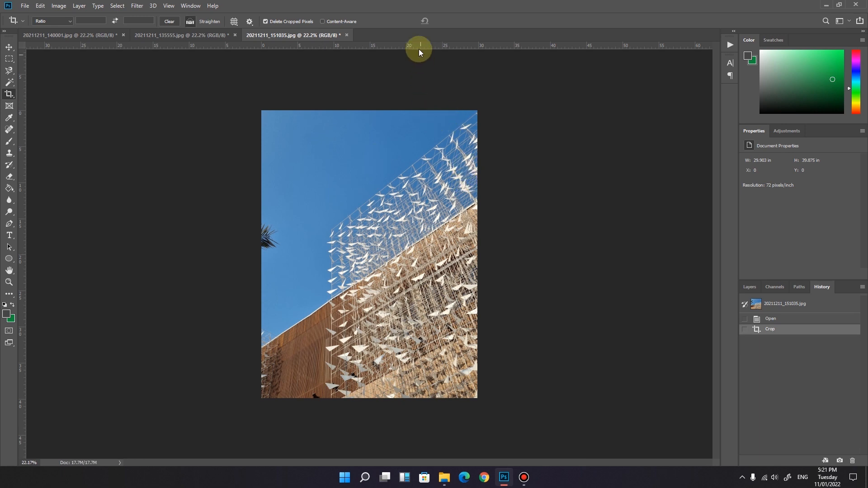
key("ctrl+z")
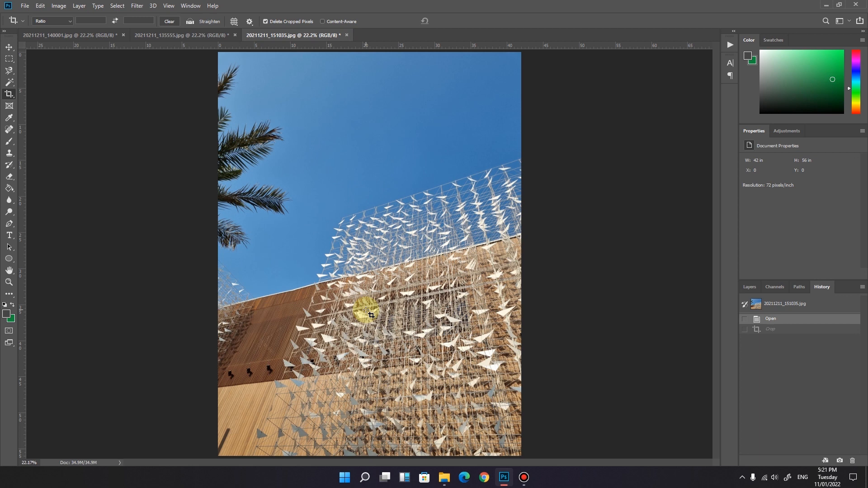
Apply a perspective crop with its corners matched to the slanted netting on the building, and undo it.
right_click(8, 95)
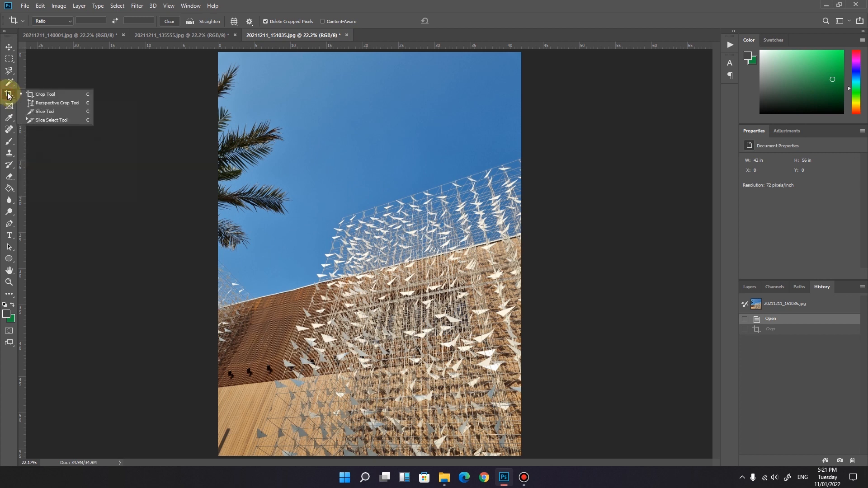
left_click(51, 103)
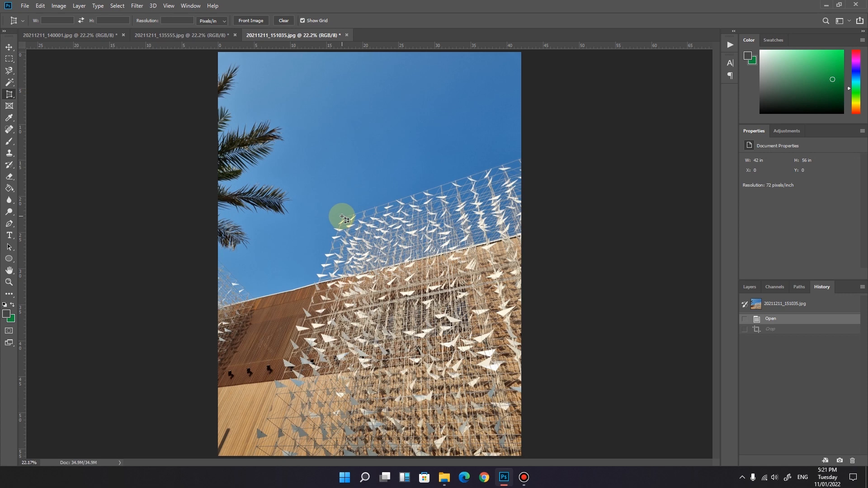
left_click_drag(342, 218, 521, 371)
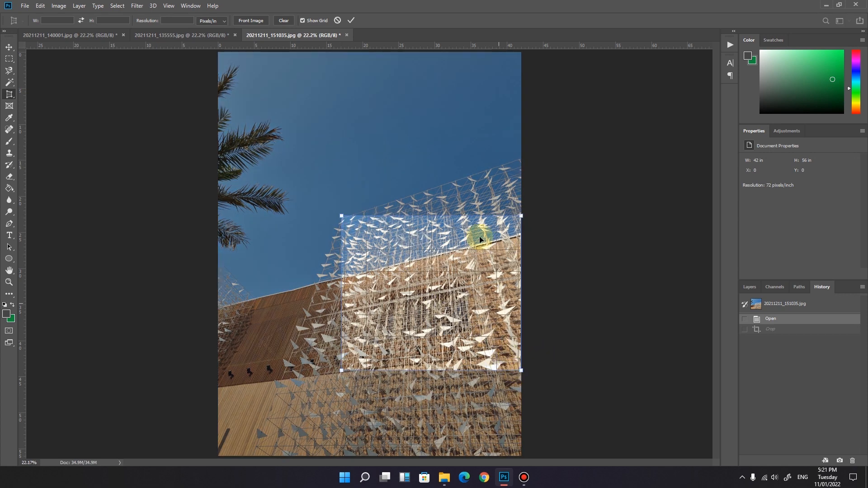
left_click_drag(342, 371, 278, 381)
left_click_drag(519, 222, 519, 155)
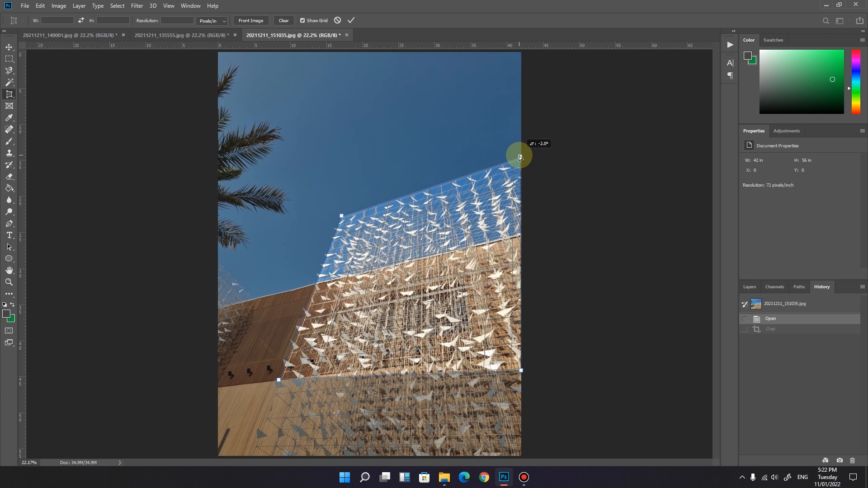
left_click_drag(520, 156, 520, 156)
left_click(351, 20)
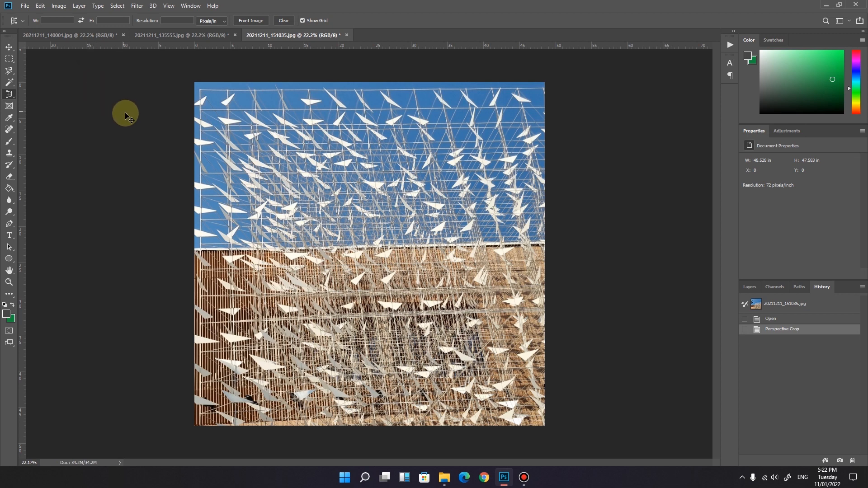
key("ctrl+z")
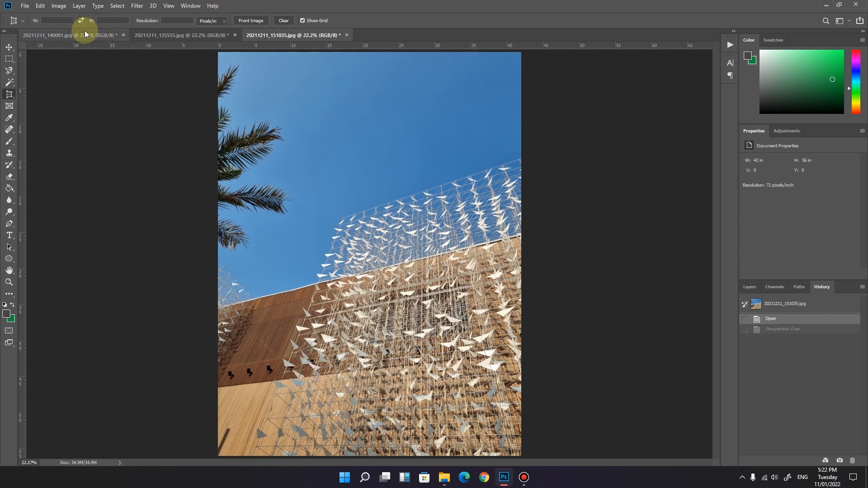
Perspective-crop the carpet in 20211211_135555.jpg to the corners of its inner red border and fit the image on screen.
left_click(165, 36)
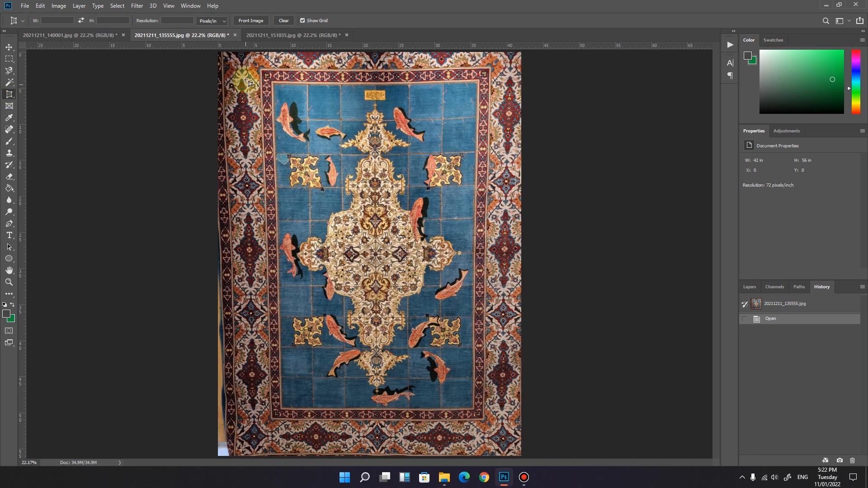
left_click_drag(262, 70, 488, 422)
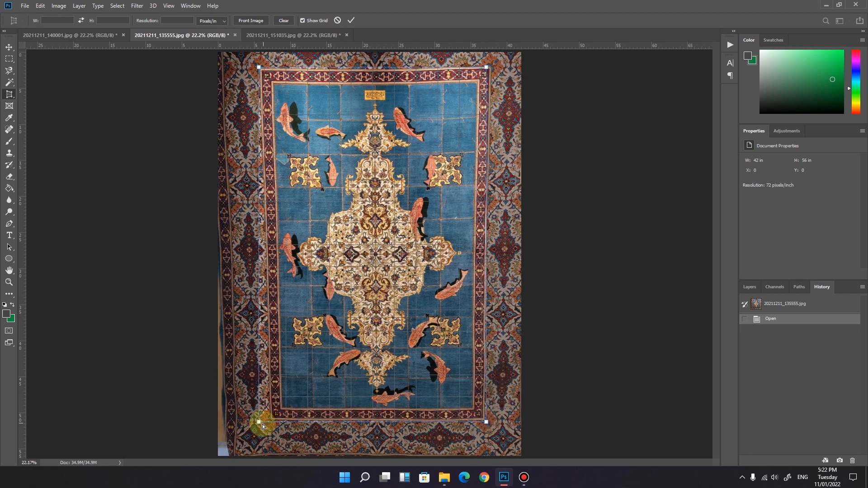
left_click_drag(259, 424, 271, 422)
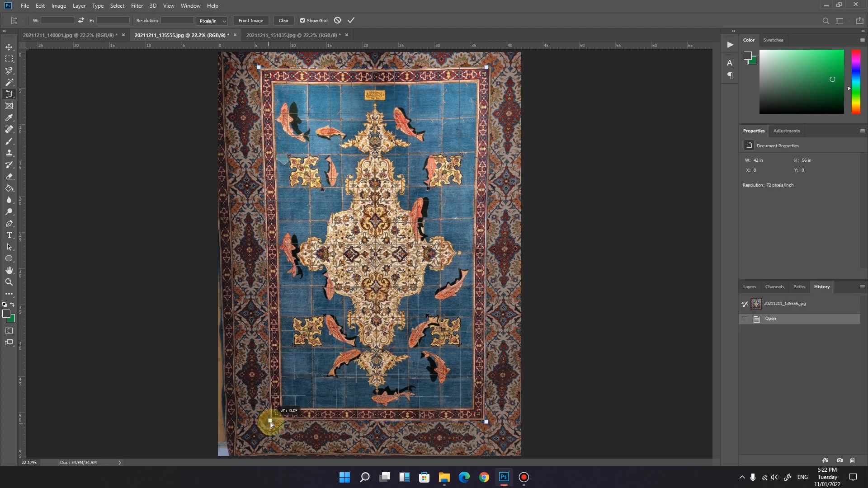
left_click_drag(486, 69, 492, 67)
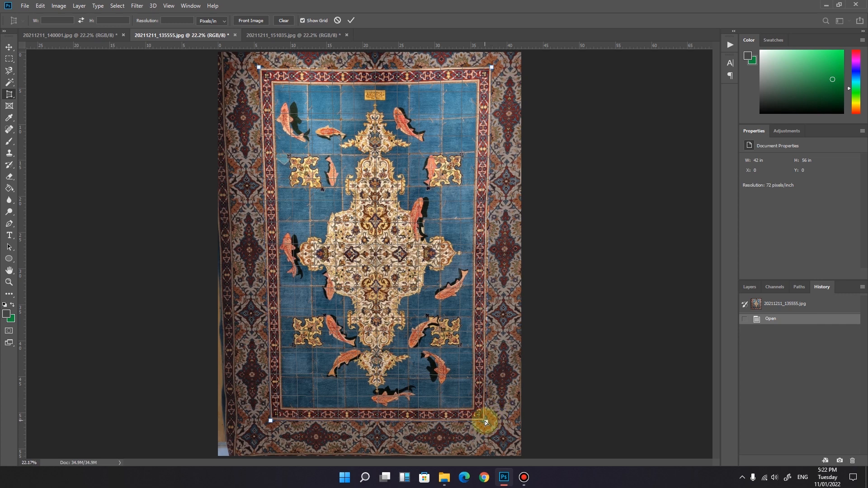
left_click_drag(485, 422, 484, 421)
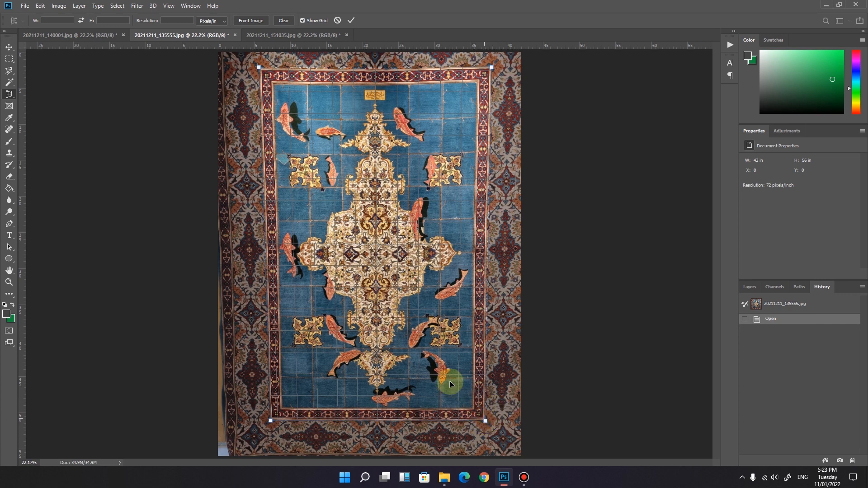
left_click(351, 20)
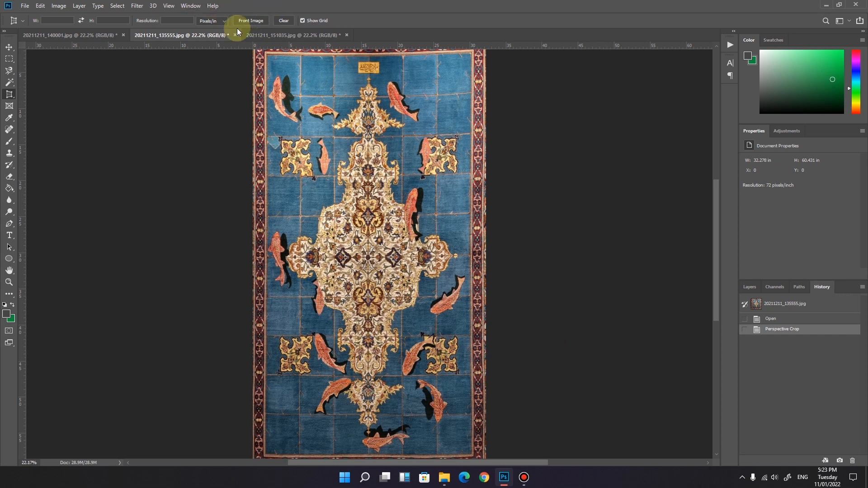
left_click(9, 284)
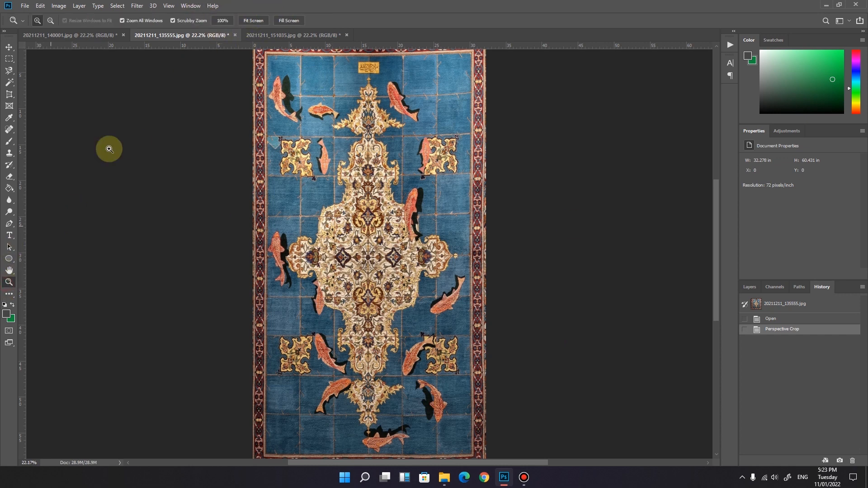
left_click(252, 21)
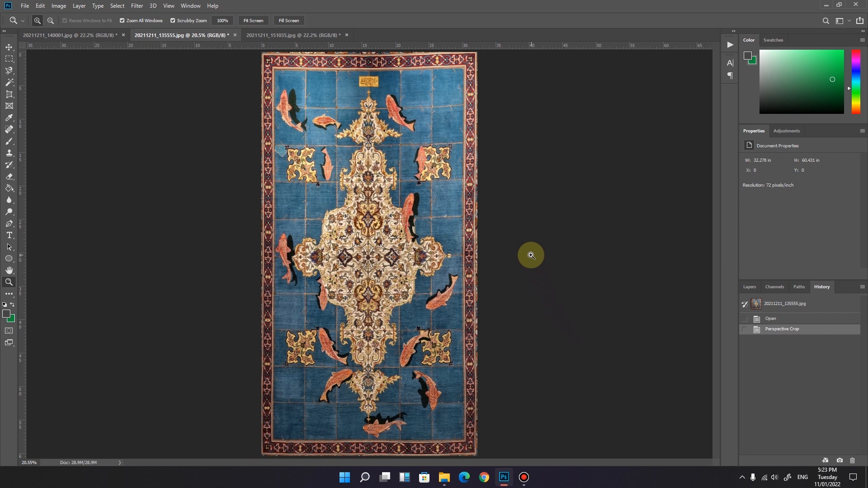
Return to 20211211_151035.jpg and set the regular Crop tool's overlay to Rule of Thirds.
left_click(263, 32)
left_click(10, 94)
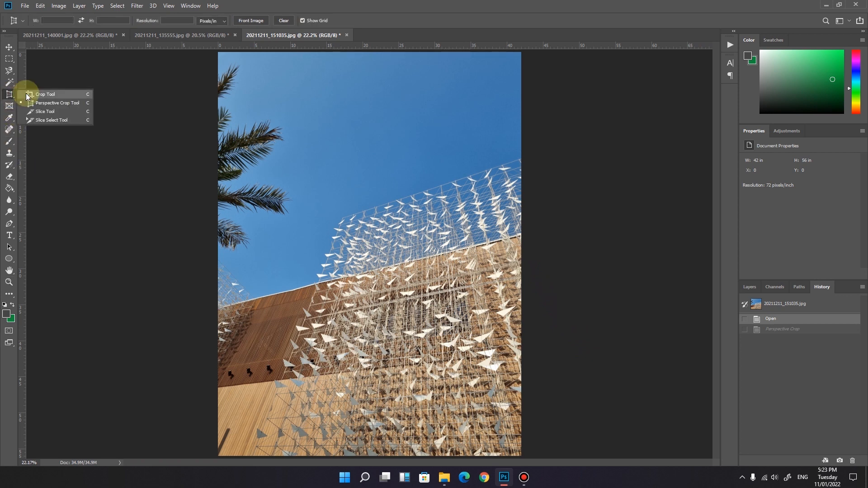
left_click(26, 94)
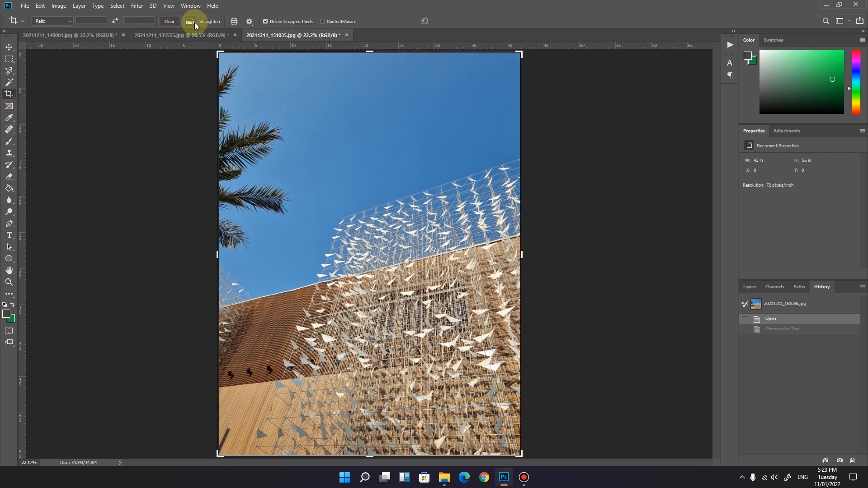
left_click(235, 23)
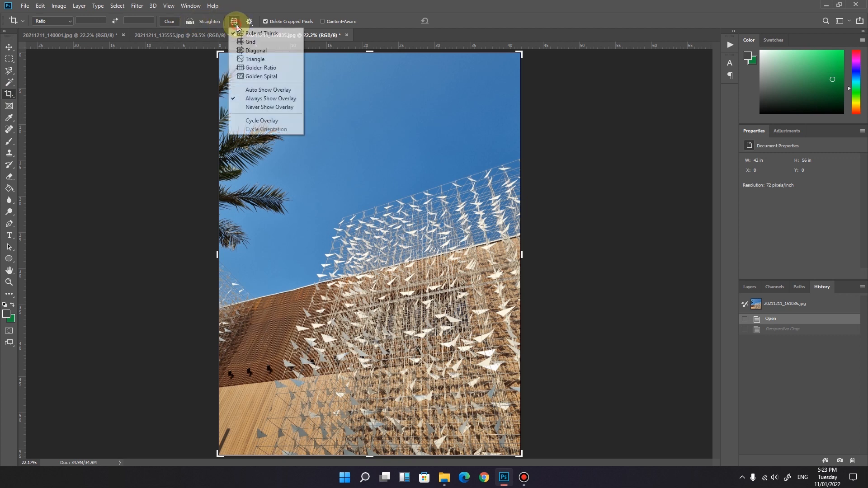
left_click(261, 36)
Trim the crop area inward from the photo's left edge and upper-left corner, and review the available overlay options.
left_click_drag(220, 256, 229, 253)
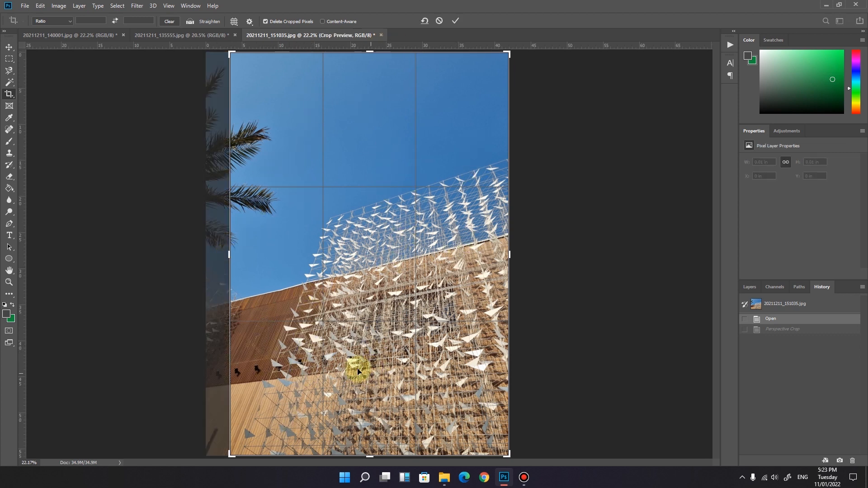
left_click_drag(234, 53, 248, 97)
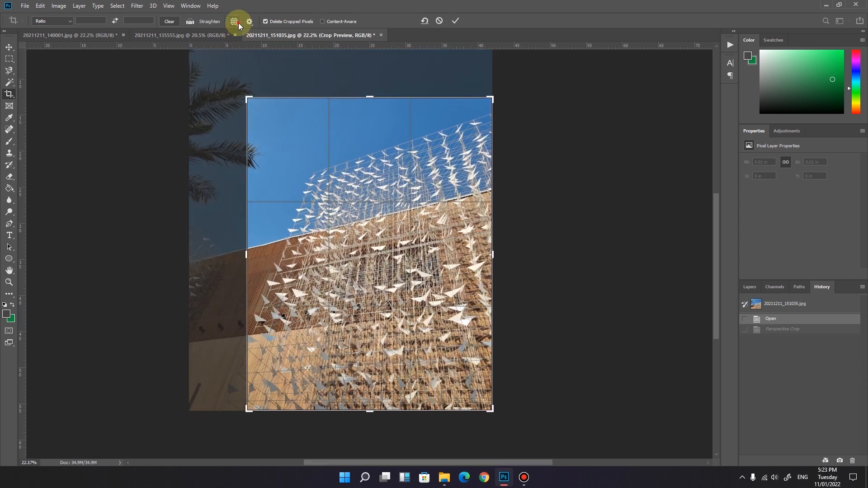
left_click(239, 23)
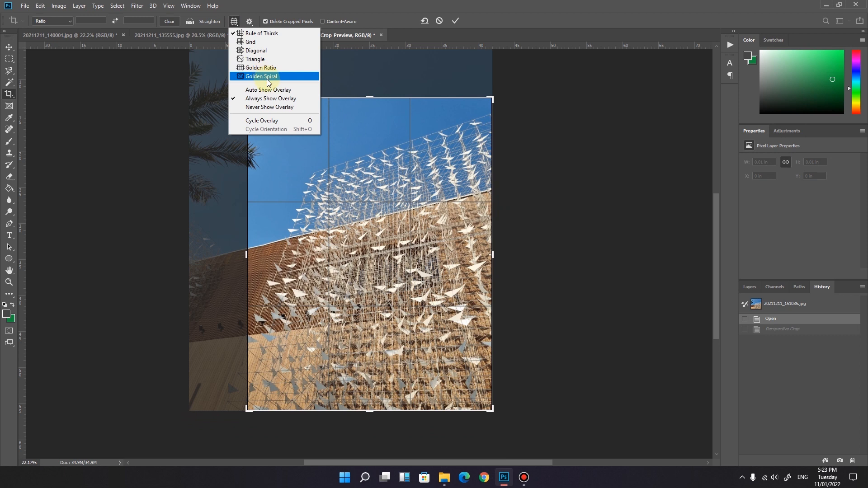
left_click(235, 22)
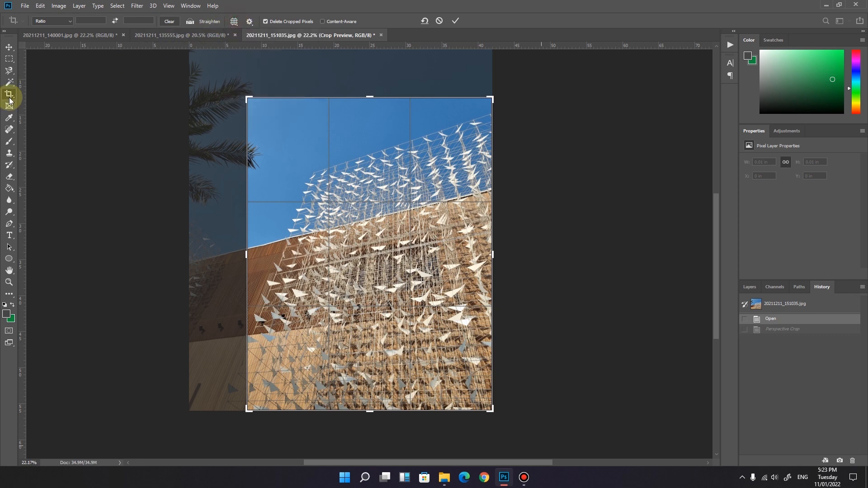
Apply the pending crop, clear the crop ratio values, and revert the photo to its Open history state.
left_click(7, 97)
right_click(8, 97)
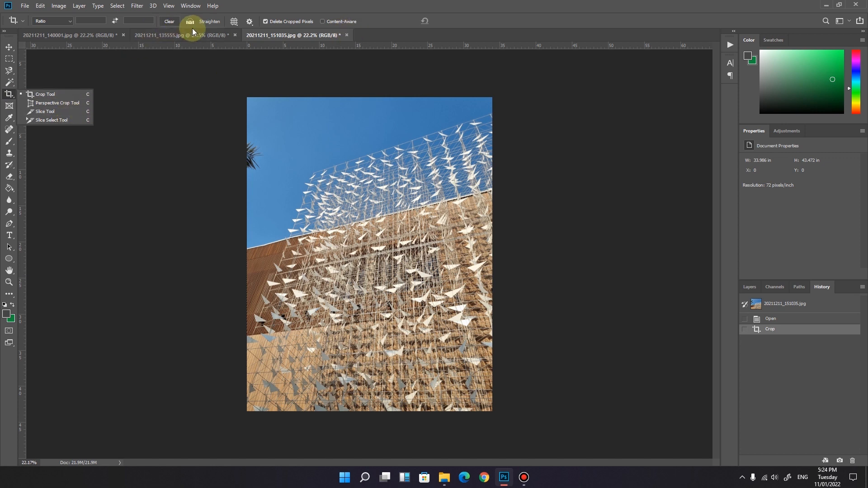
left_click(168, 22)
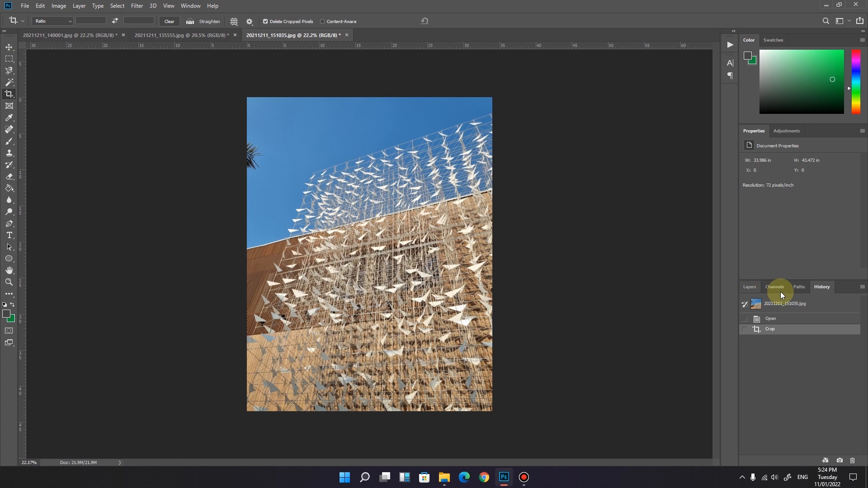
left_click(776, 320)
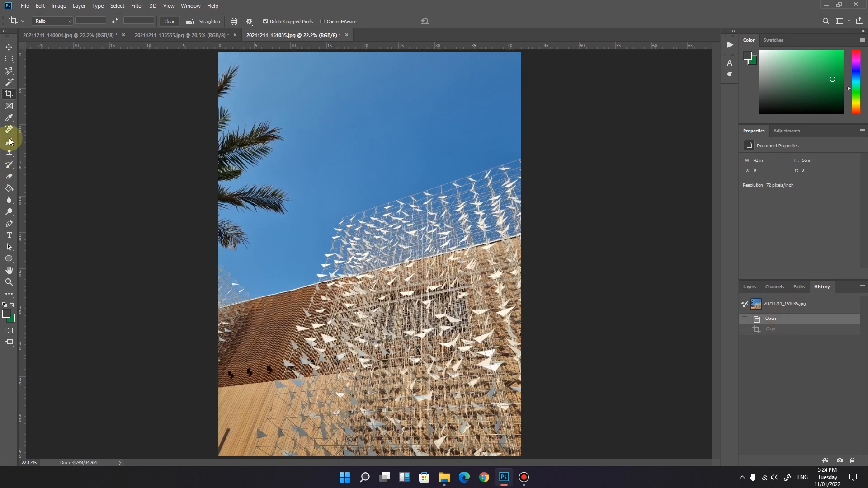
Draw a rectangular slice in the sky beside the palm fronds with the Slice tool, and shift it down and right toward the building.
left_click(9, 96)
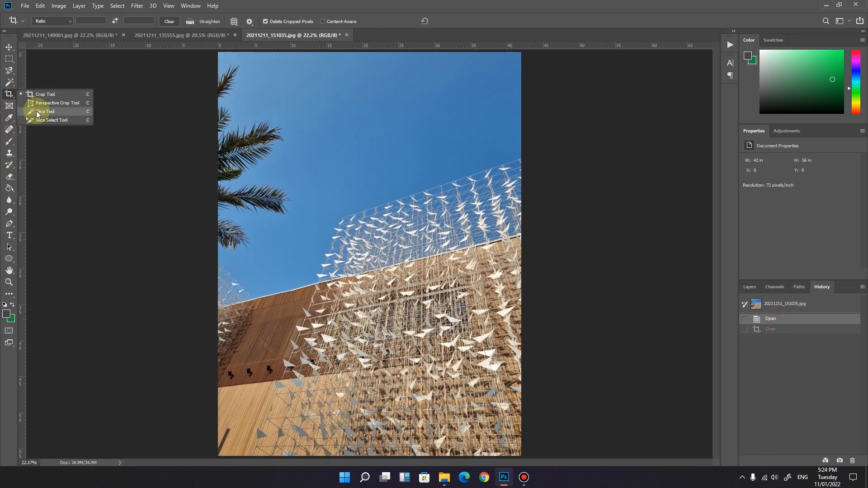
left_click(34, 113)
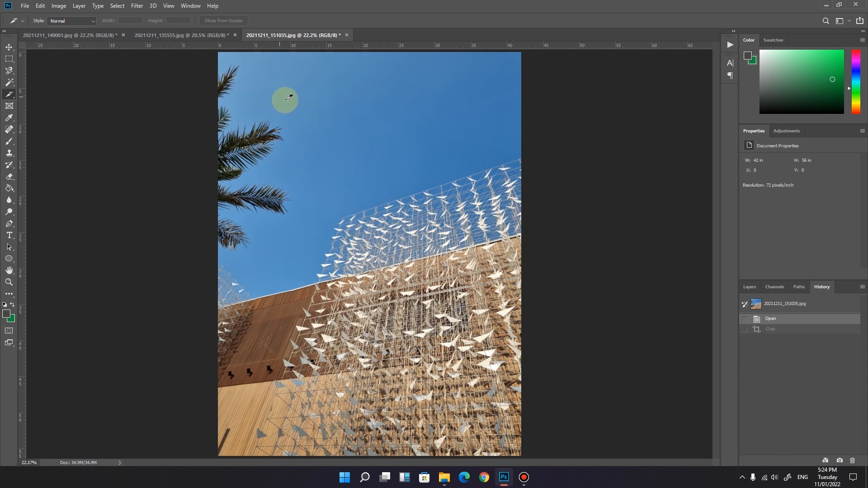
left_click_drag(278, 100, 401, 229)
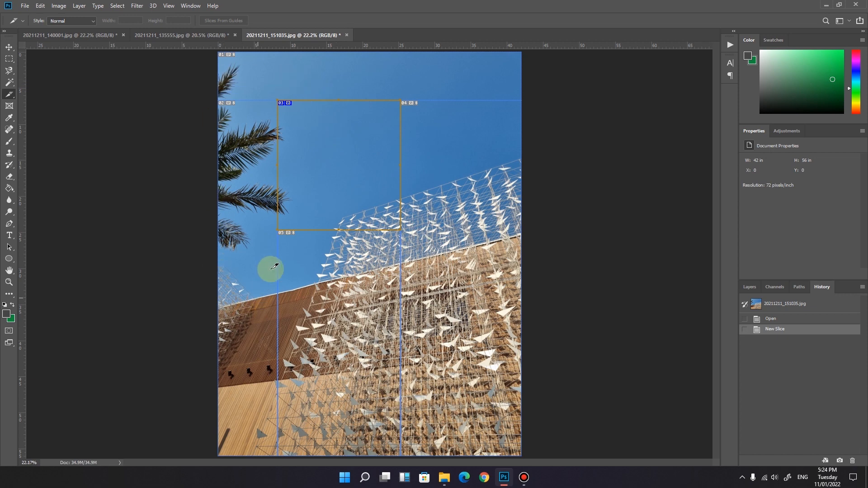
left_click_drag(328, 160, 362, 194)
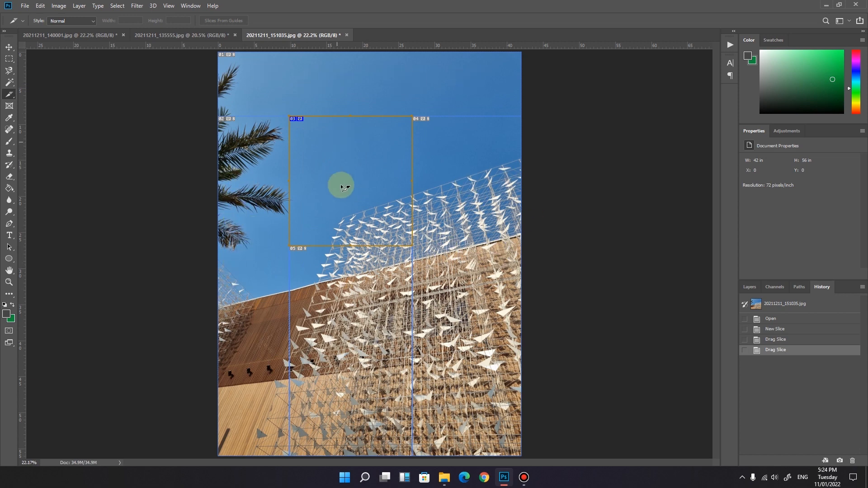
mouse_move(345, 180)
left_mouse_down()
mouse_move(370, 209)
mouse_move(349, 190)
left_mouse_up()
Move the slice farther down and right with the Slice Select tool so it overlaps the building's roofline.
right_click(10, 95)
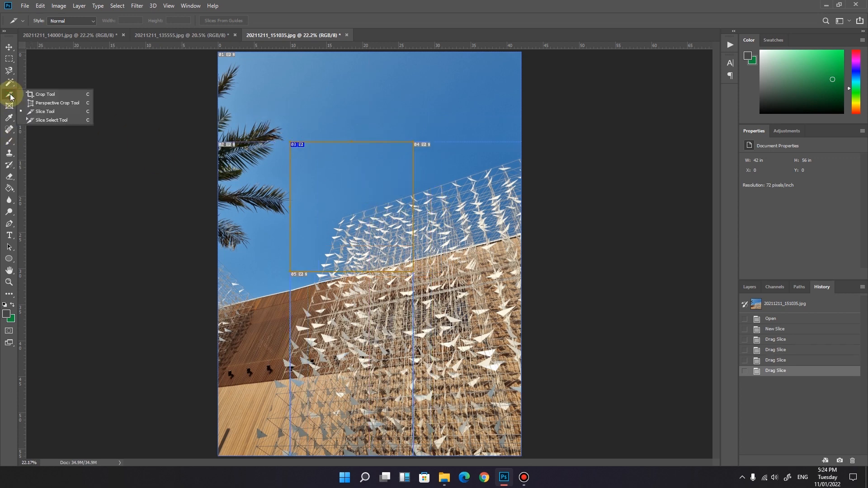
left_click(56, 111)
left_click(352, 253)
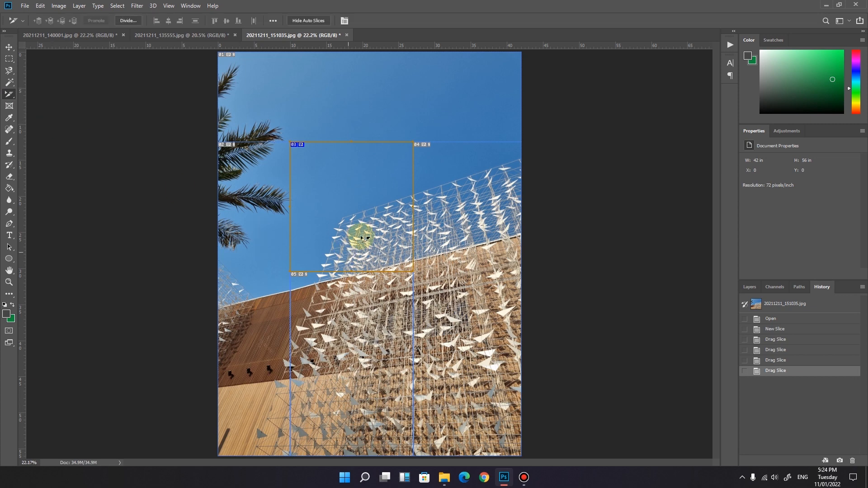
left_click_drag(360, 216, 389, 223)
Return to the regular Crop tool on the sliced building photo.
left_click(9, 94)
left_click(36, 95)
key("c")
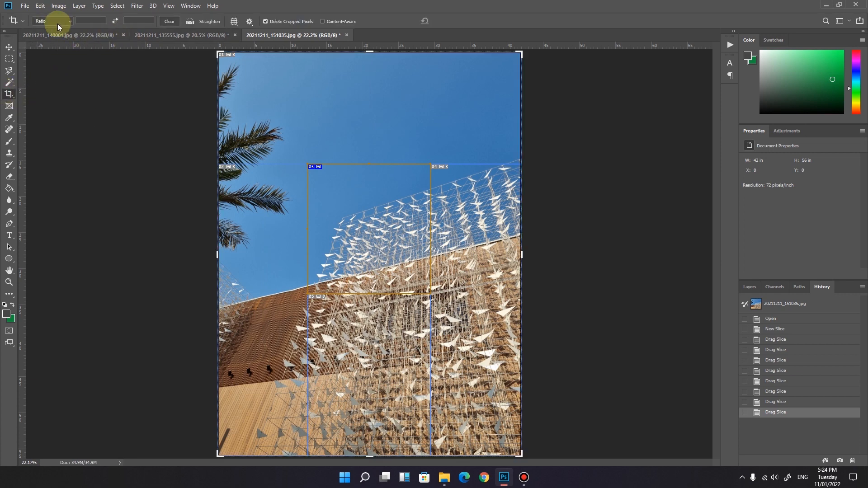